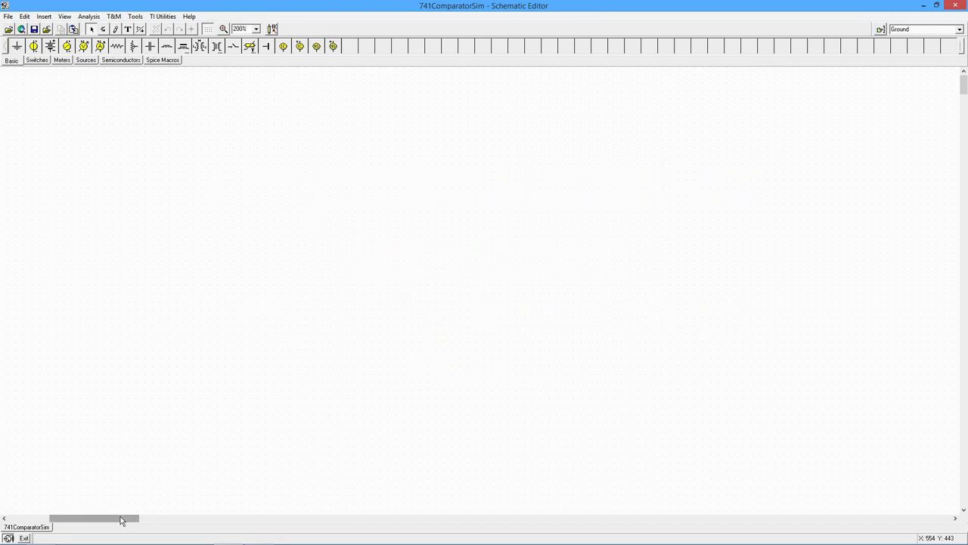
- Scroll from the title text to the 741ComparatorSim schematic with the uA741 comparator
left_click_drag(120, 521, 58, 509)
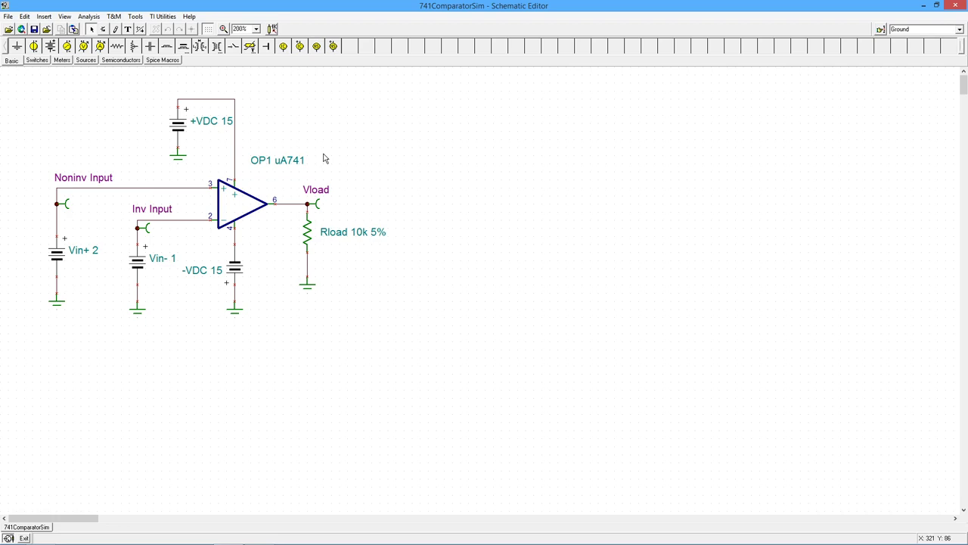
left_click(90, 22)
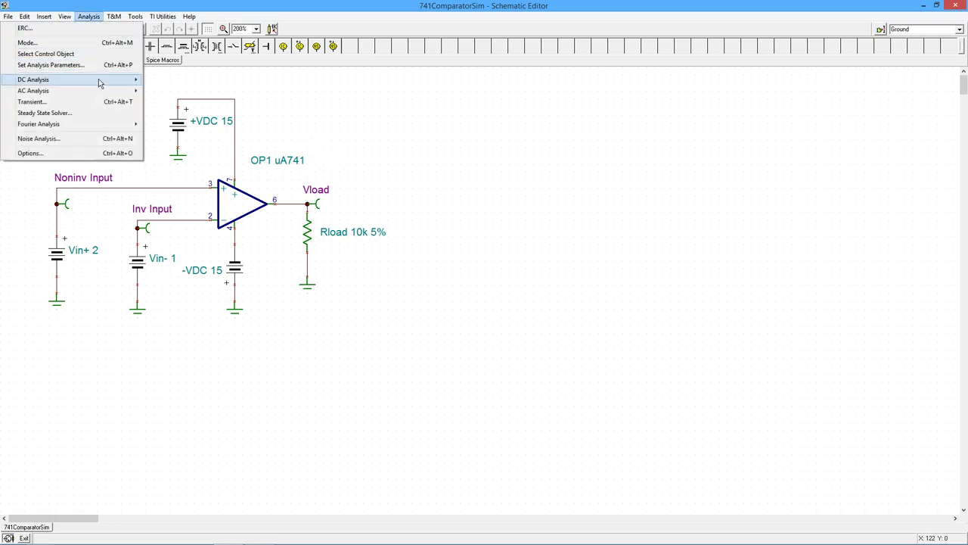
mouse_move(99, 82)
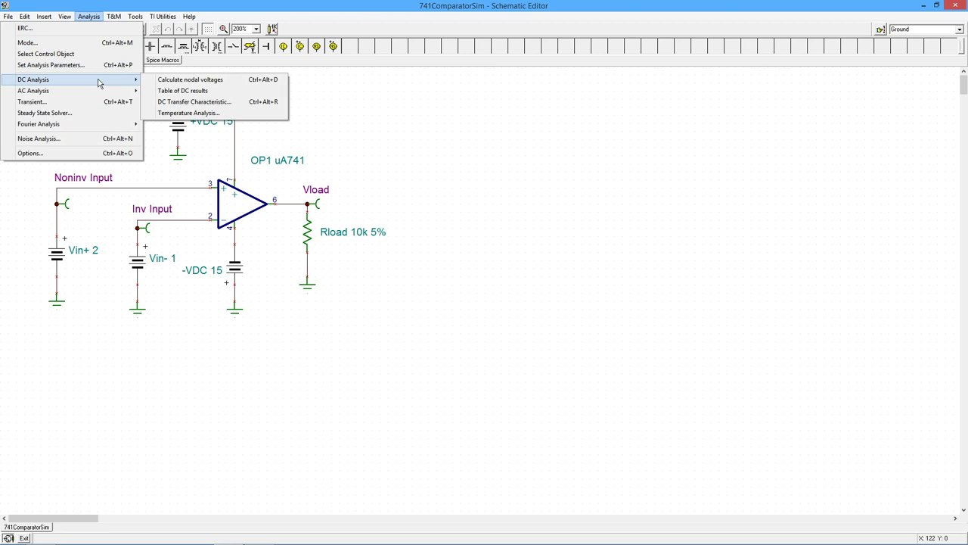
left_click(191, 80)
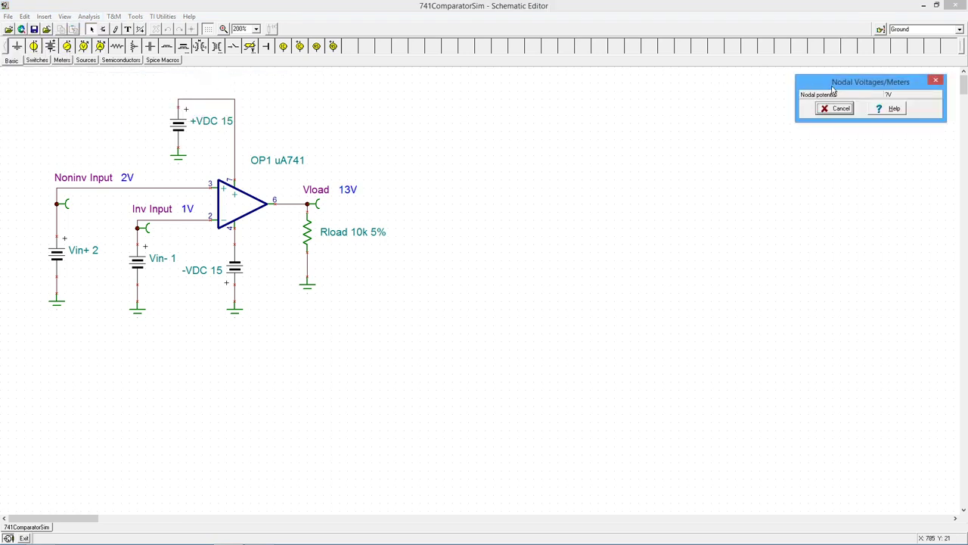
left_click_drag(835, 88, 450, 135)
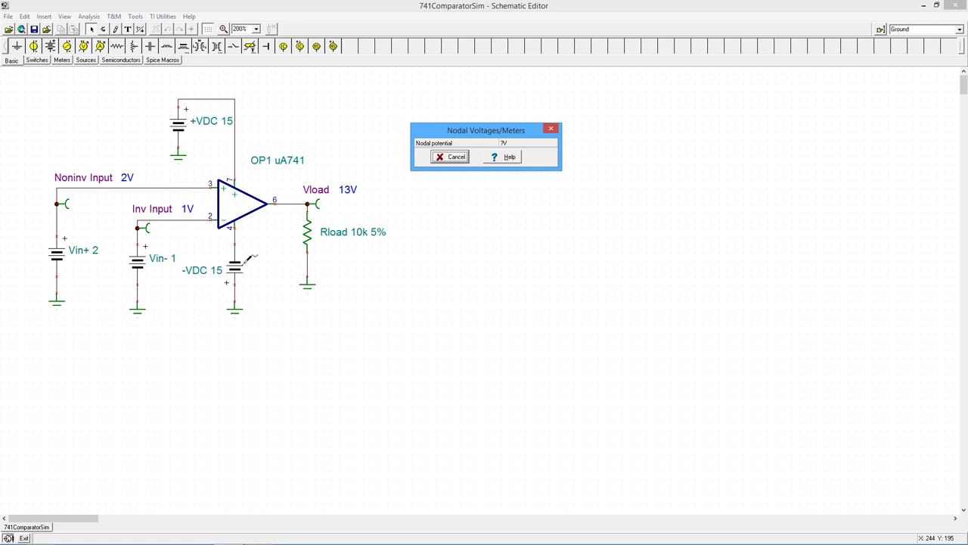
left_click(458, 158)
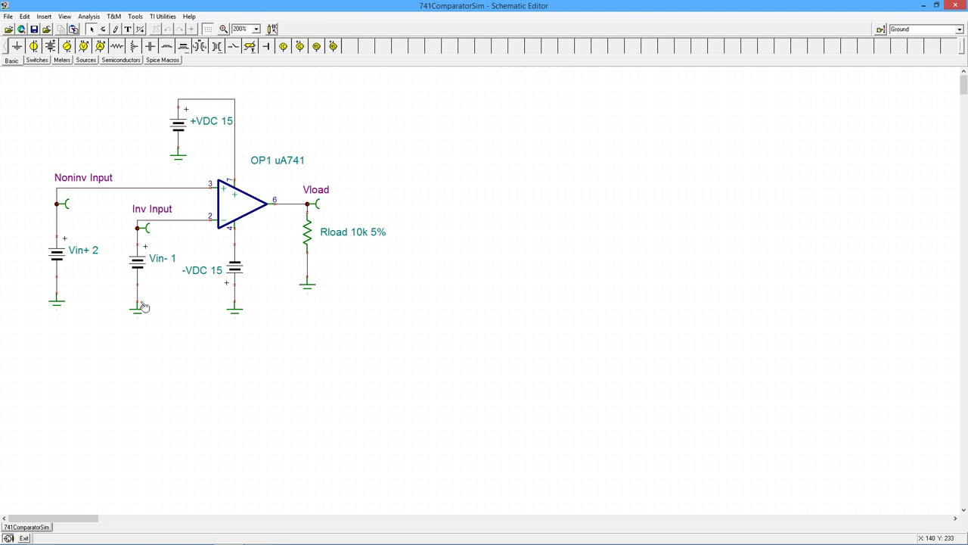
- Set the Vin+ battery voltage to -2 V, undoing an accidental deletion of the battery
double_click(59, 259)
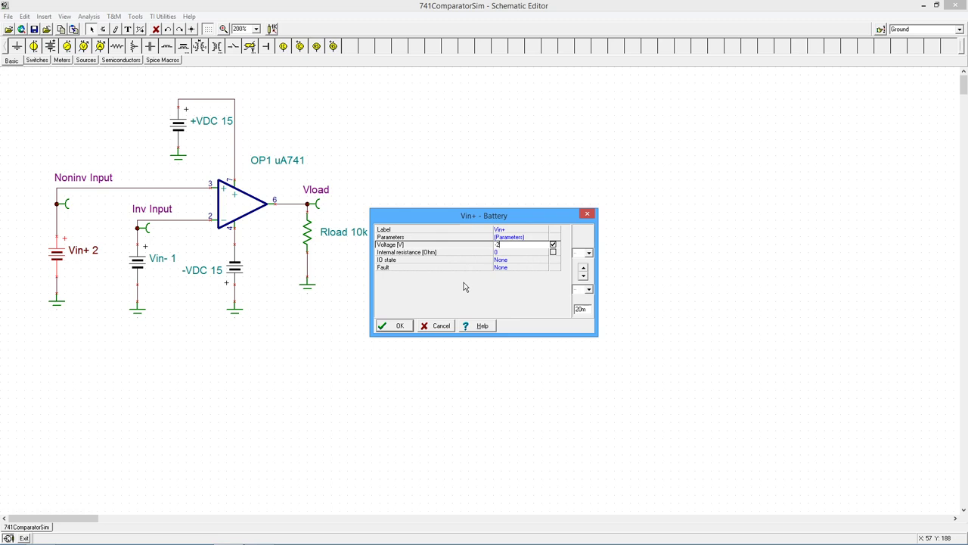
left_click(393, 327)
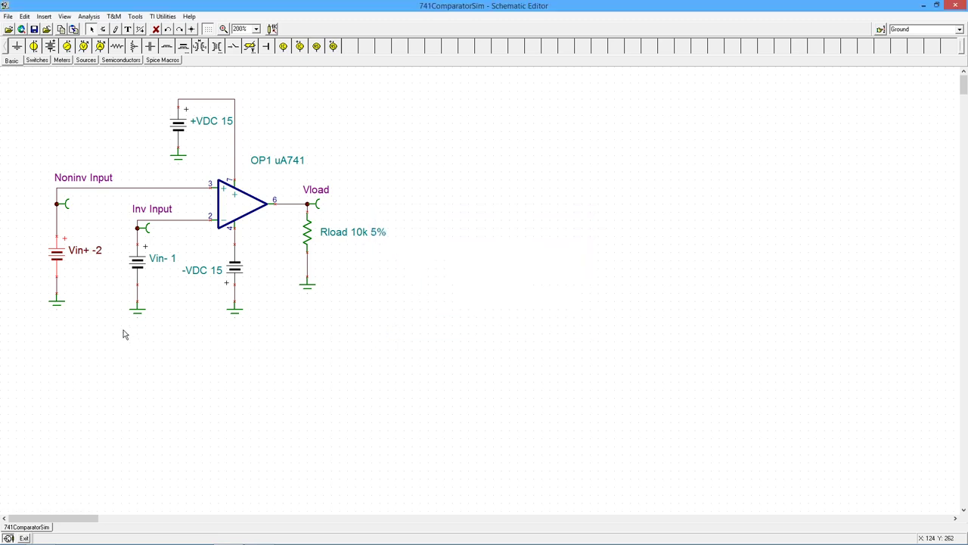
key("Delete")
key("ctrl+z")
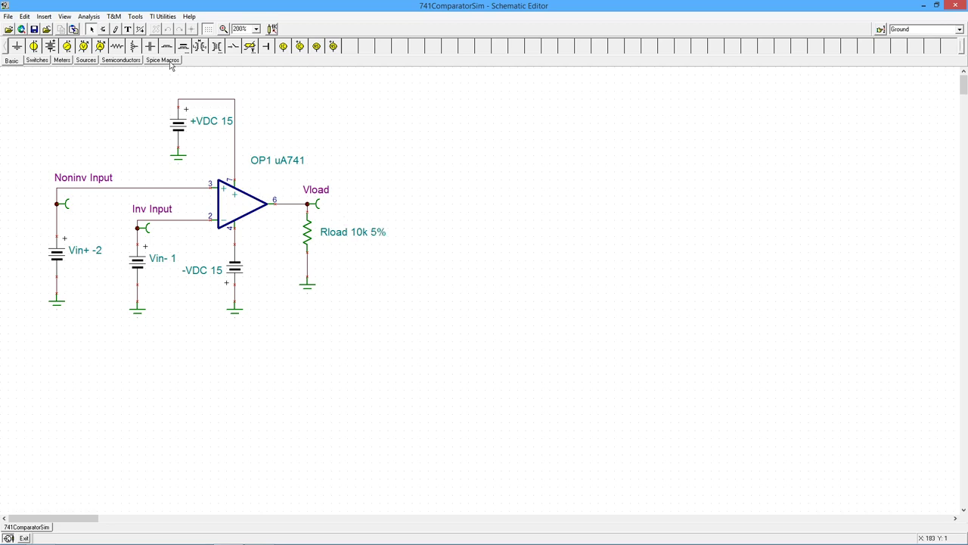
- Calculate DC nodal voltages, check Vload reads -13 V, then close the readout
left_click(88, 17)
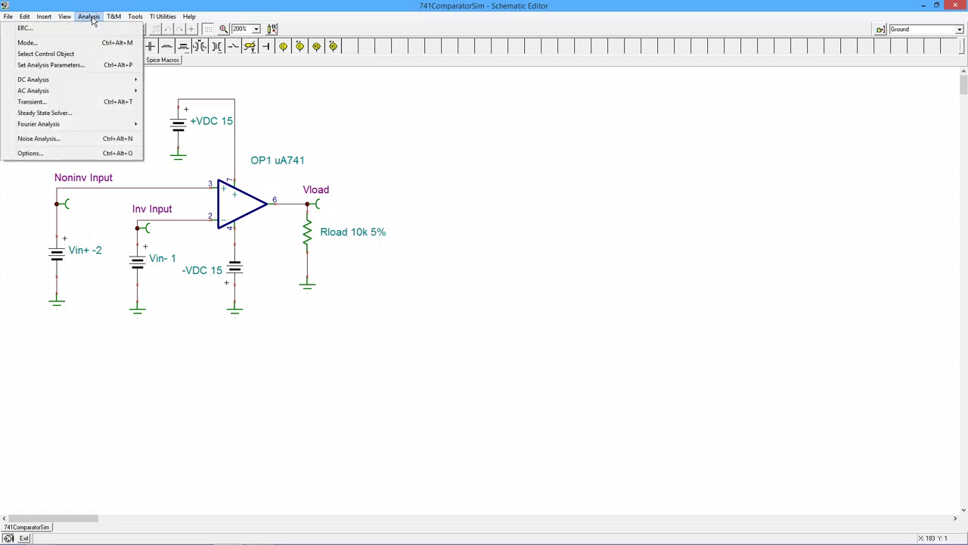
mouse_move(127, 80)
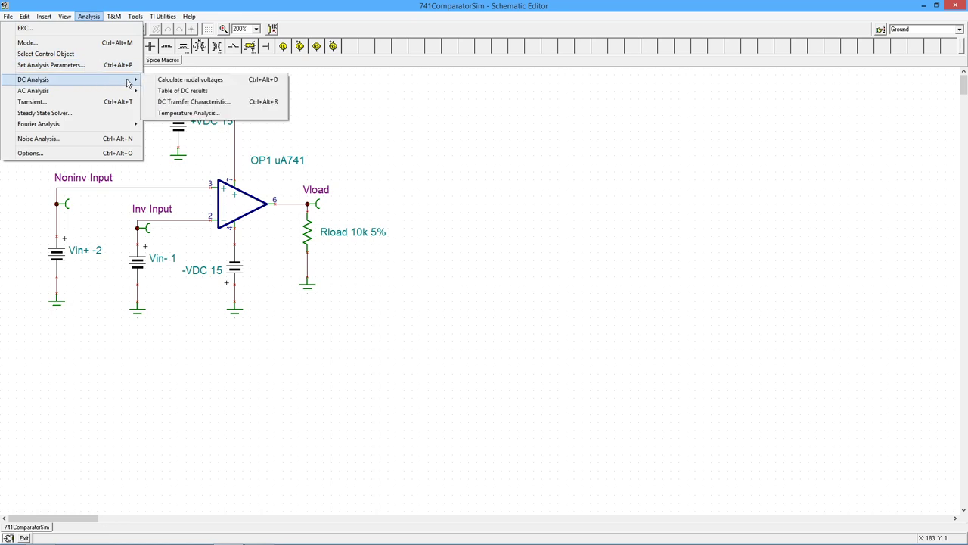
left_click(187, 79)
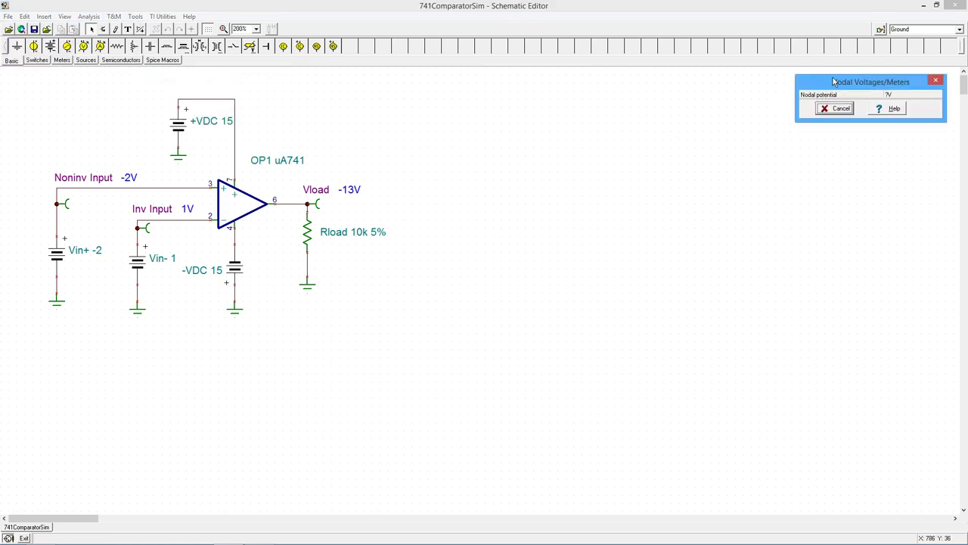
left_click_drag(834, 81, 513, 125)
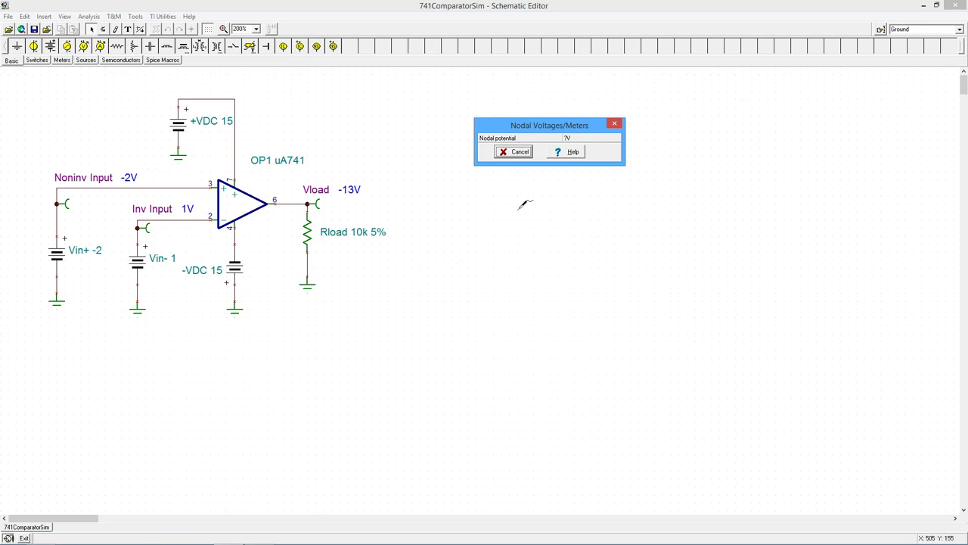
left_click(520, 153)
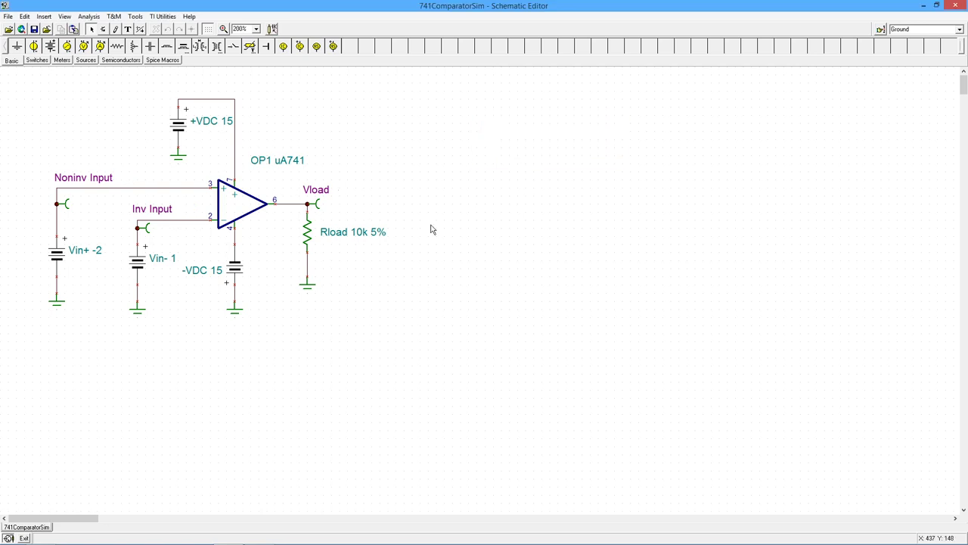
- Change the +VDC and -VDC battery voltages to 9 V each
double_click(213, 129)
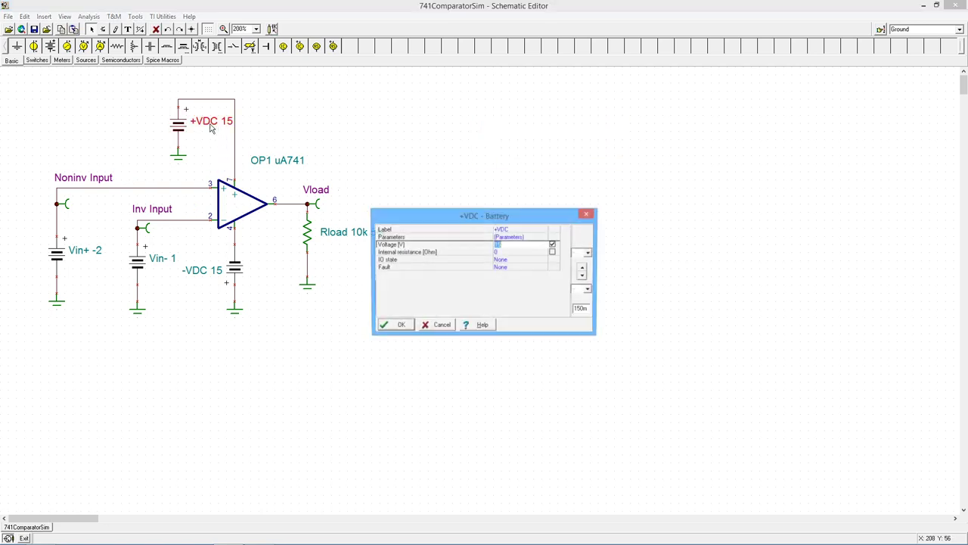
left_click(519, 245)
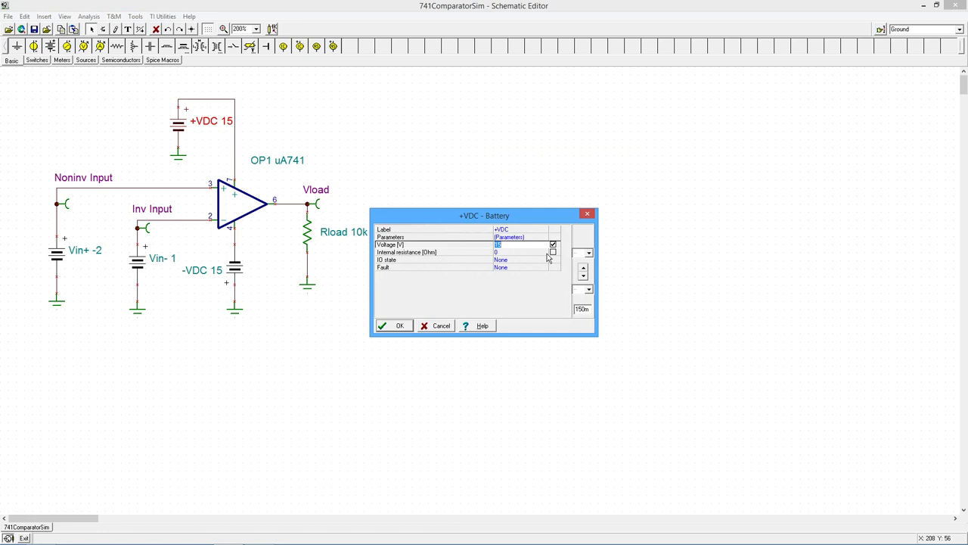
left_click(400, 326)
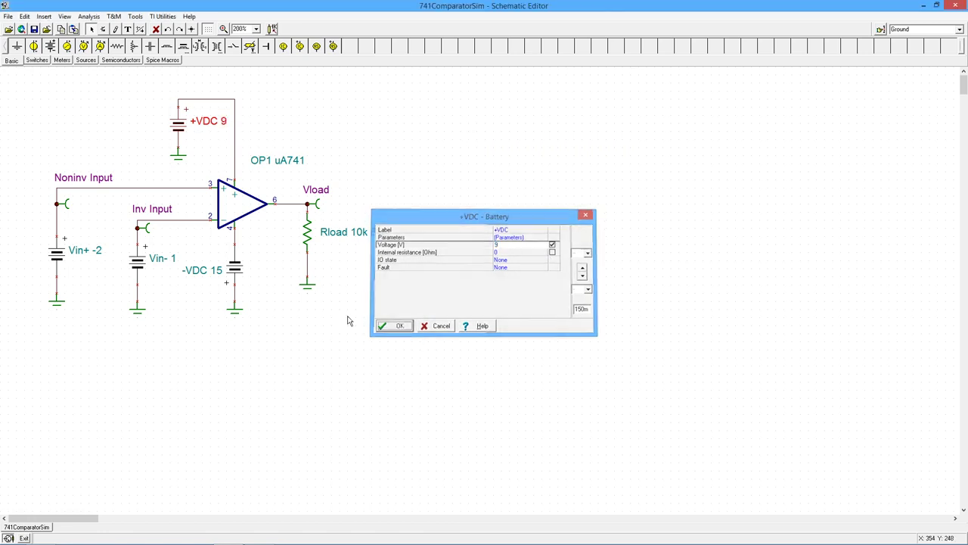
double_click(234, 269)
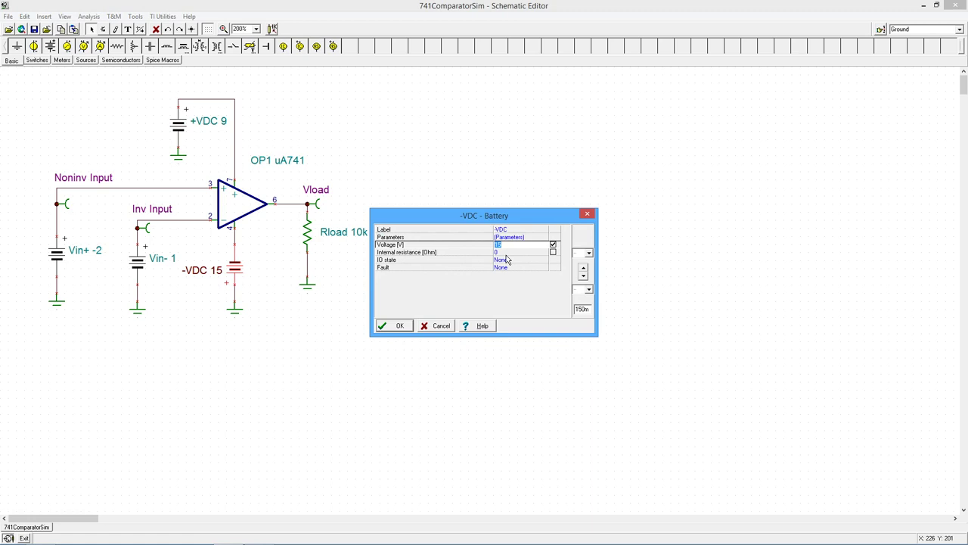
left_click(397, 326)
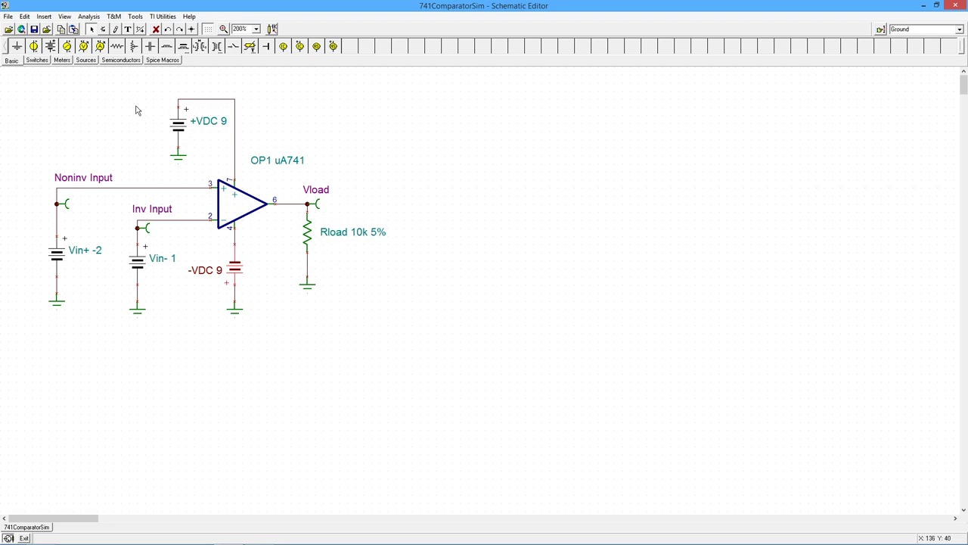
left_click(89, 16)
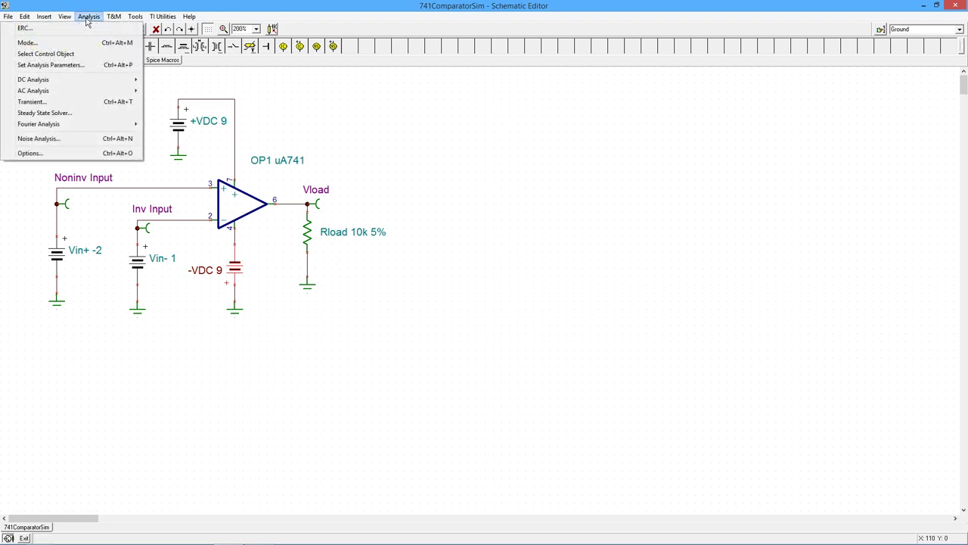
mouse_move(99, 80)
left_click(189, 80)
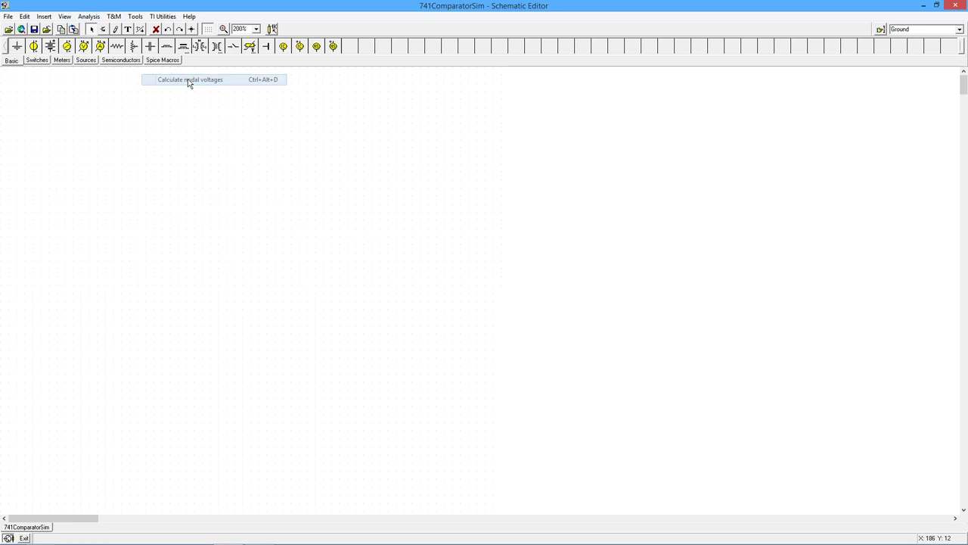
left_click_drag(844, 85, 486, 145)
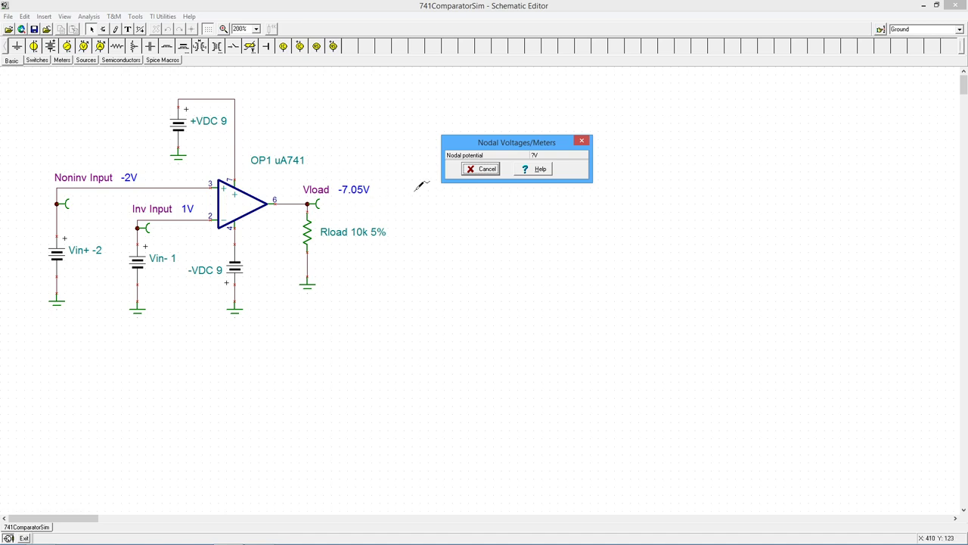
left_click(488, 172)
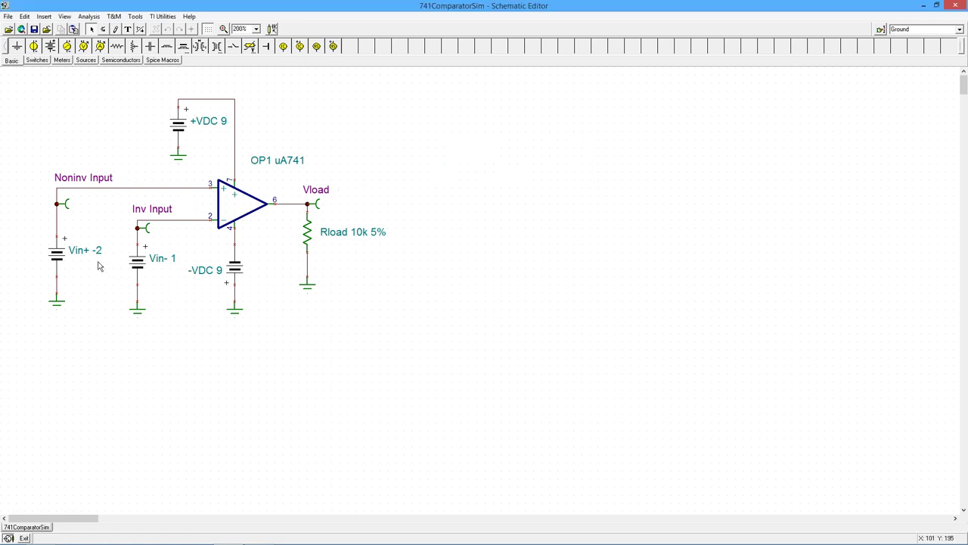
- Enter 1 as the Vin+ battery's Voltage [V] and confirm
double_click(61, 257)
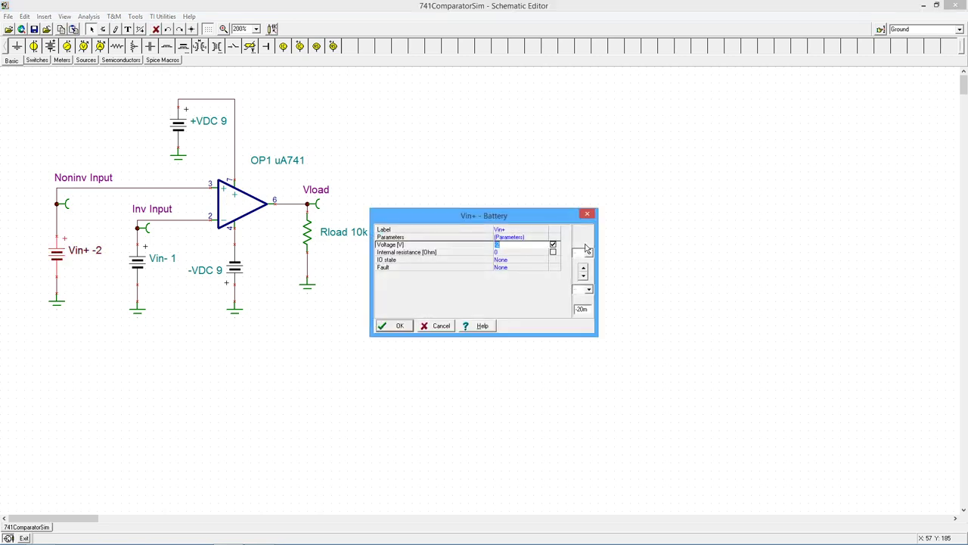
left_click(400, 326)
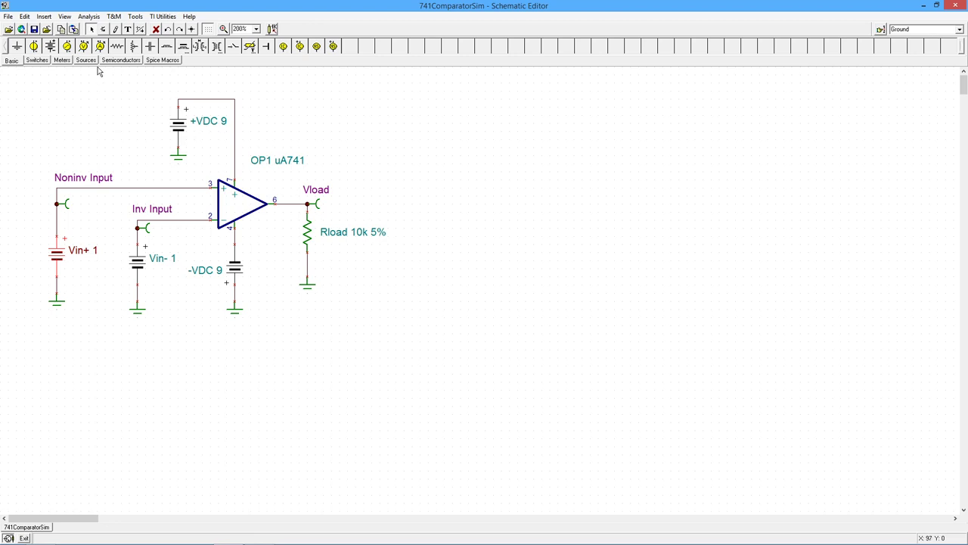
left_click(90, 21)
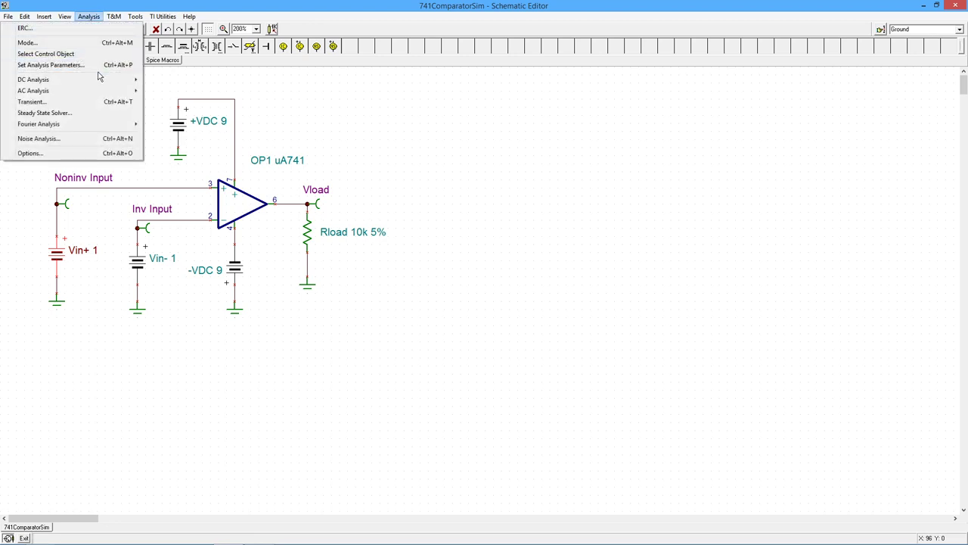
mouse_move(104, 85)
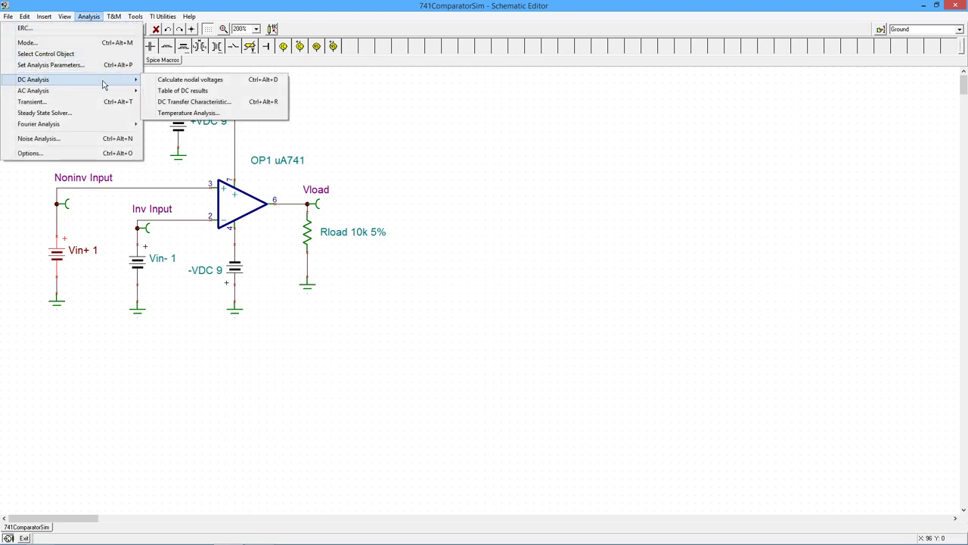
left_click(172, 81)
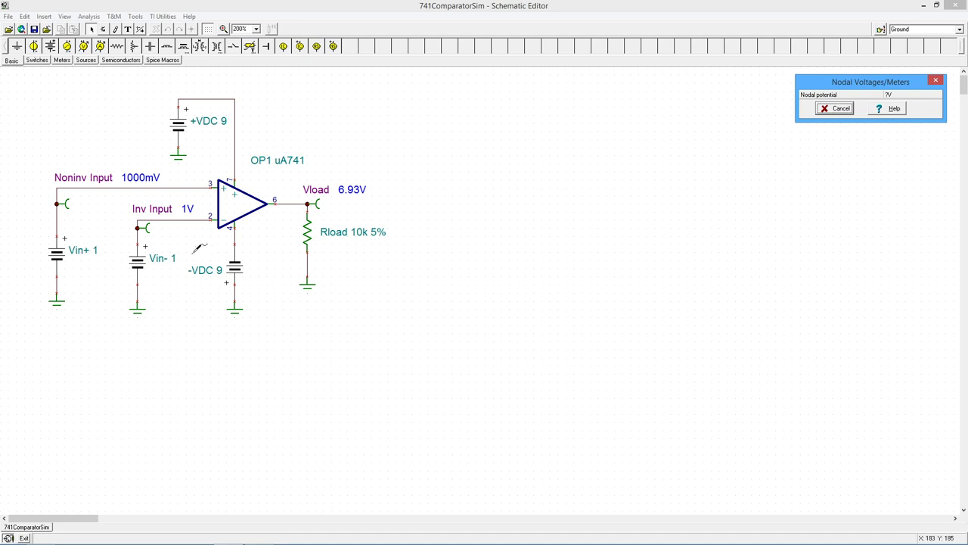
left_click(832, 109)
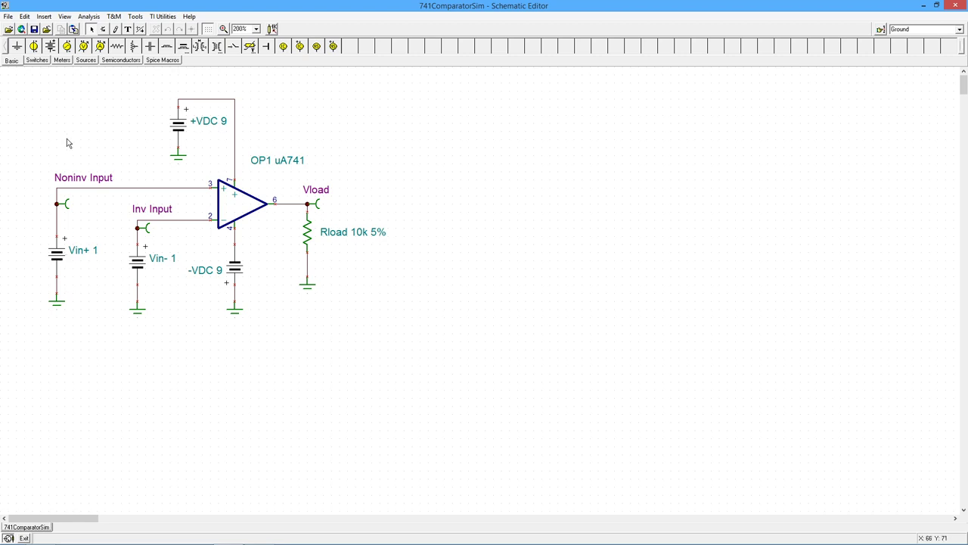
- Place a Voltage Generator from Sources below the circuit and delete the Vin+ battery
left_click(86, 61)
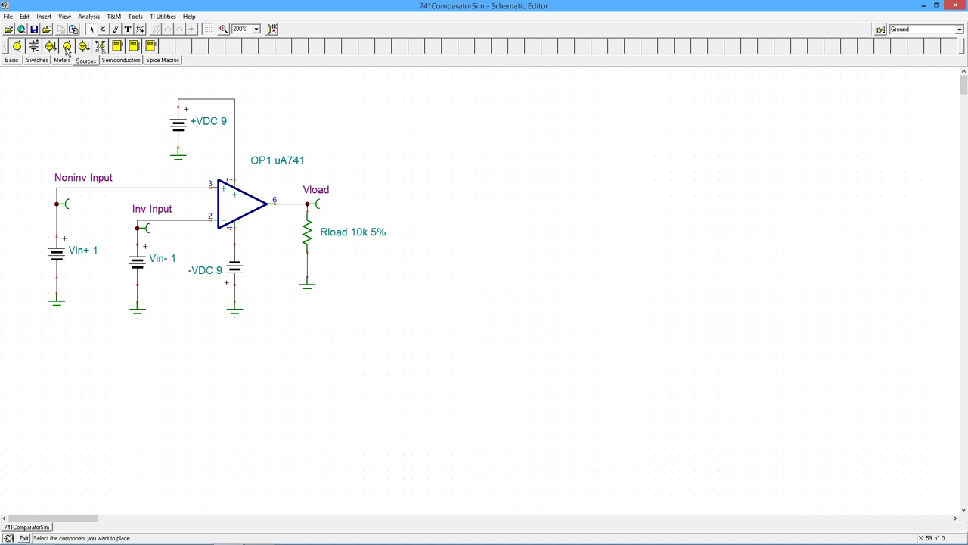
left_click(67, 47)
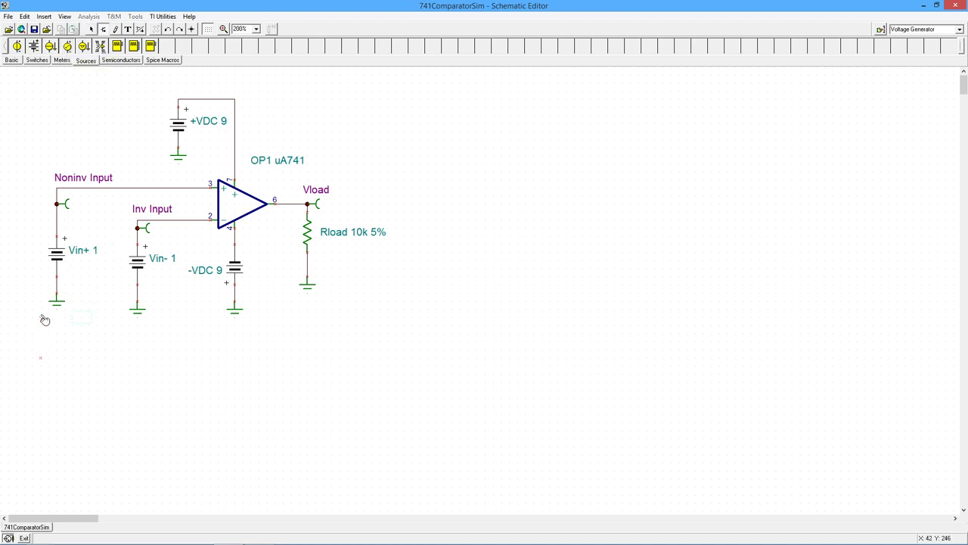
left_click(33, 344)
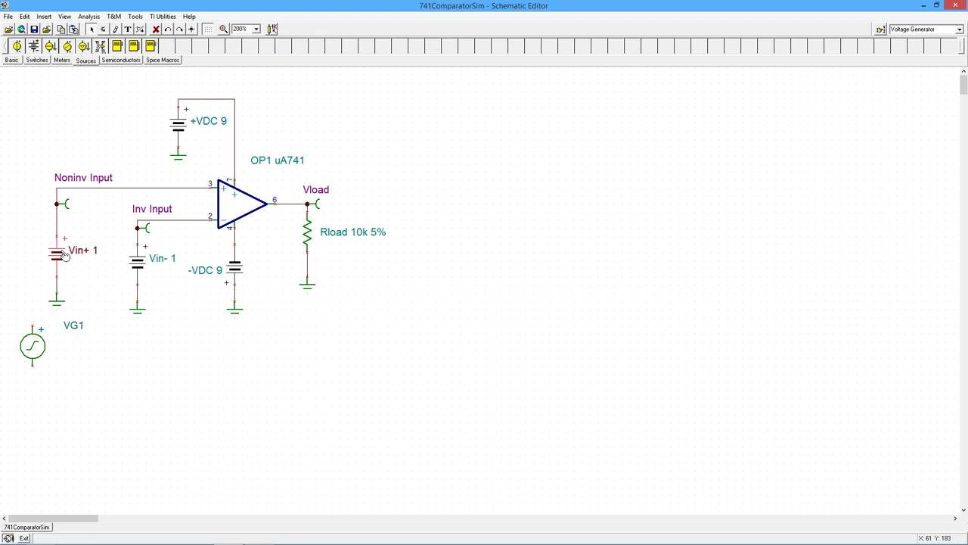
key("Delete")
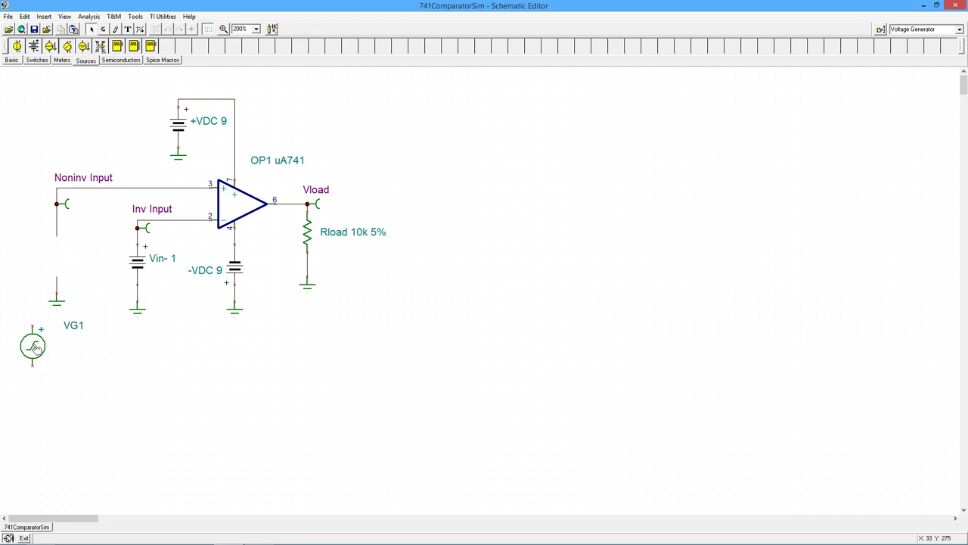
- Move VG1 into the battery's spot and wire it to Noninv Input and ground
left_click_drag(35, 348, 28, 261)
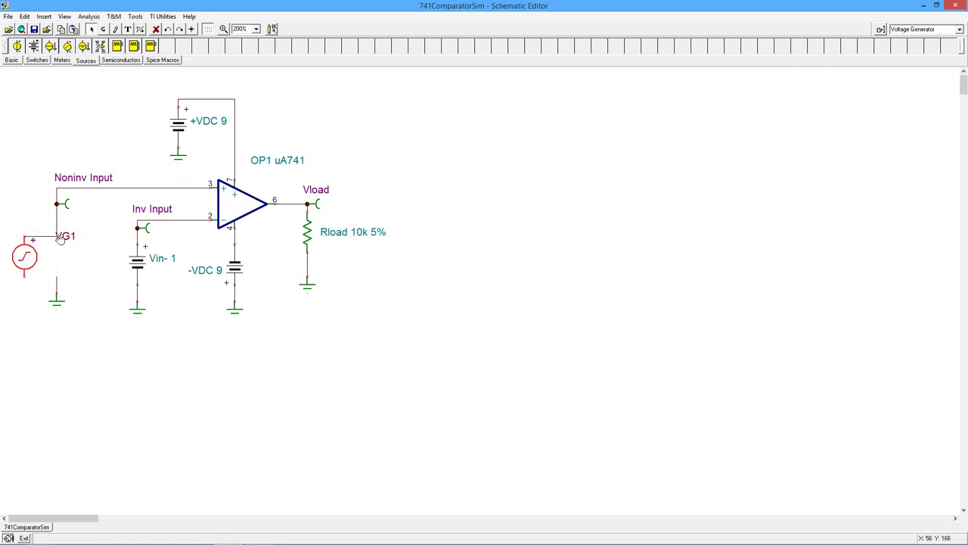
left_click(58, 236)
left_click(28, 274)
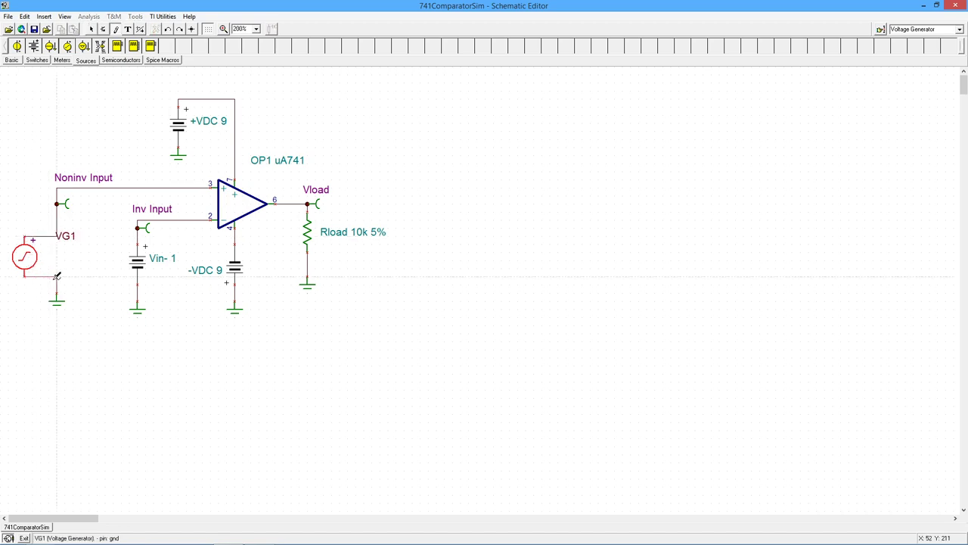
left_click(57, 276)
mouse_move(29, 260)
left_mouse_down()
mouse_move(59, 261)
mouse_move(25, 258)
left_mouse_up()
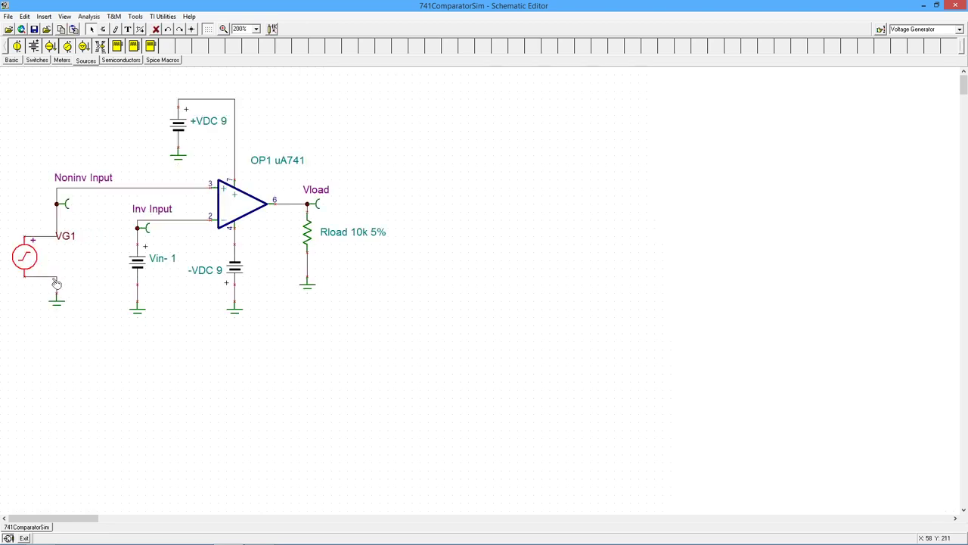
- Give VG1 a sine signal with Amplitude 2 V and Frequency 100 Hz
double_click(25, 257)
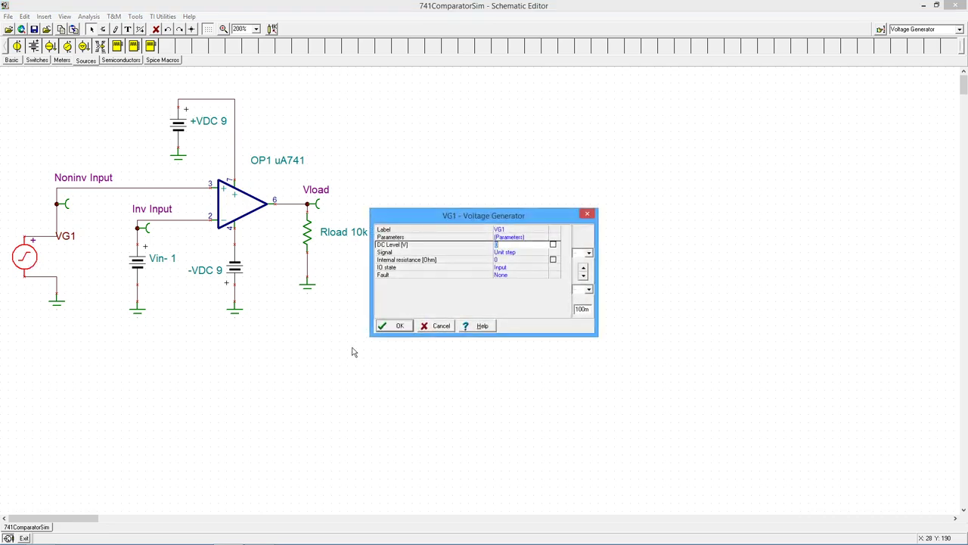
left_click(502, 253)
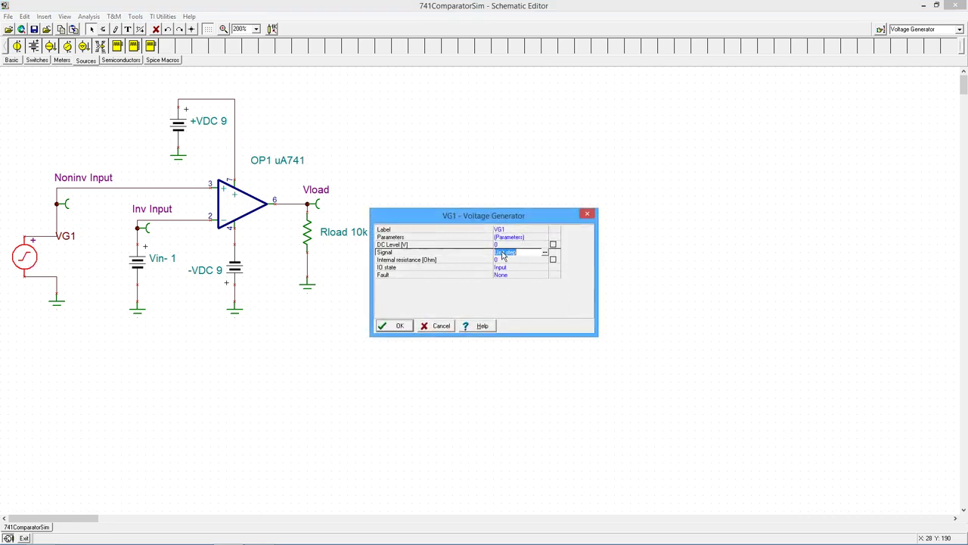
left_click(545, 254)
left_click(423, 227)
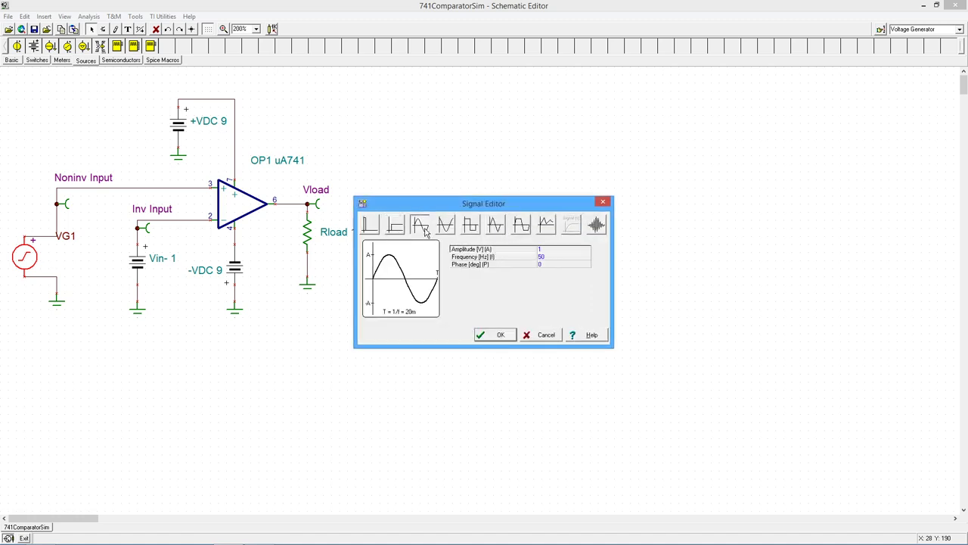
left_click(548, 249)
left_click(543, 256)
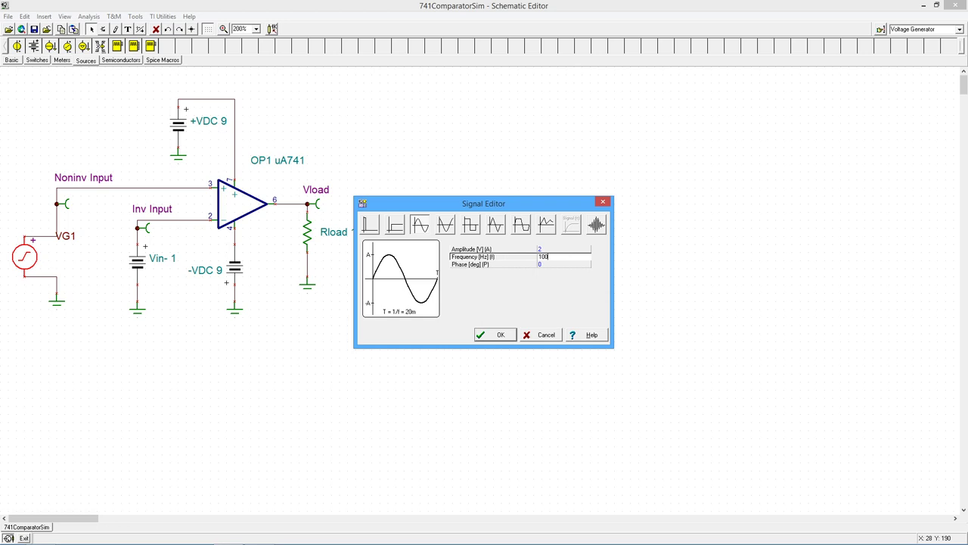
left_click(497, 335)
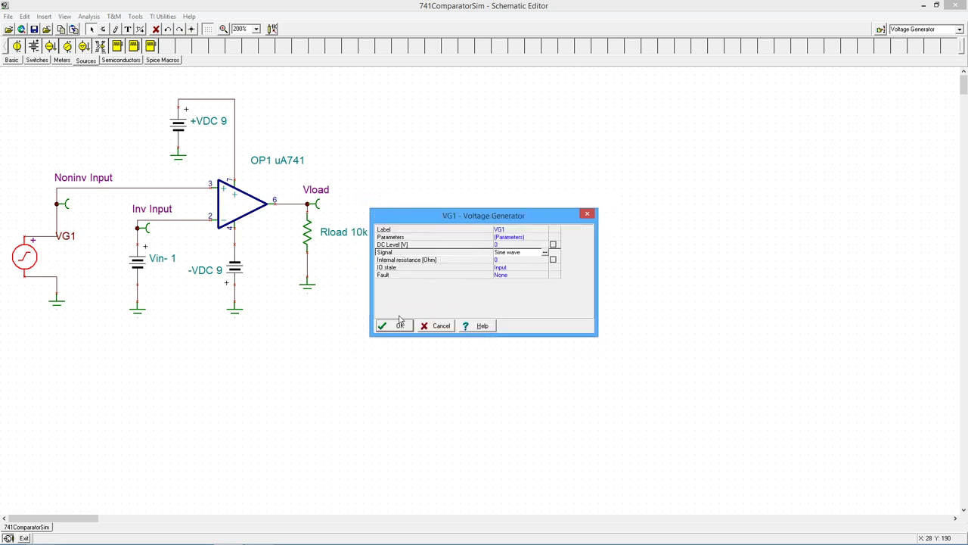
left_click(400, 323)
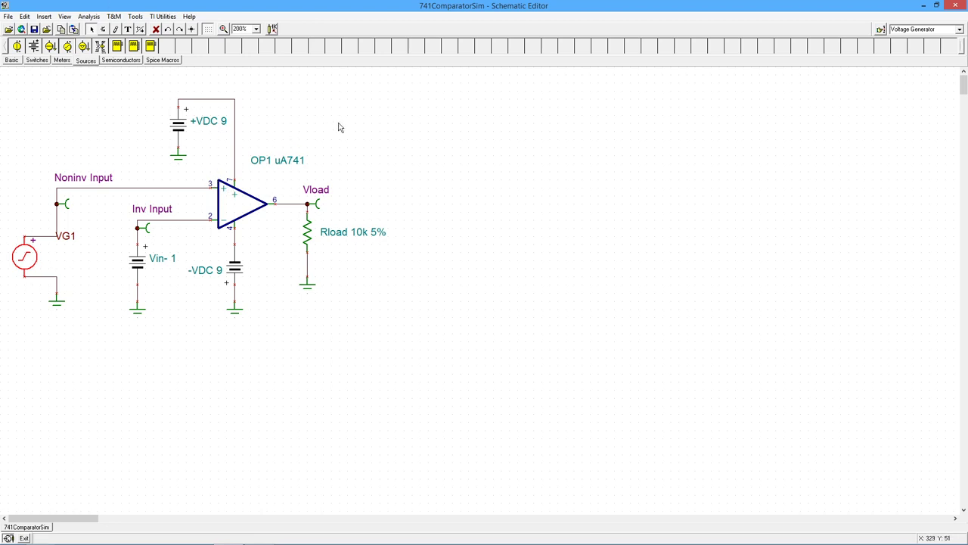
- Run a 0–20 ms transient analysis with Draw excitation unchecked
left_click(92, 18)
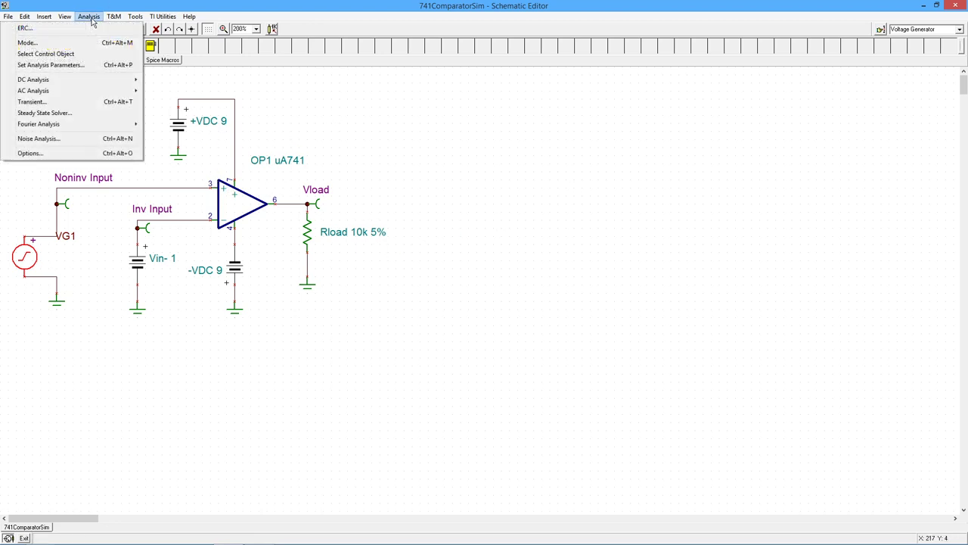
left_click(79, 103)
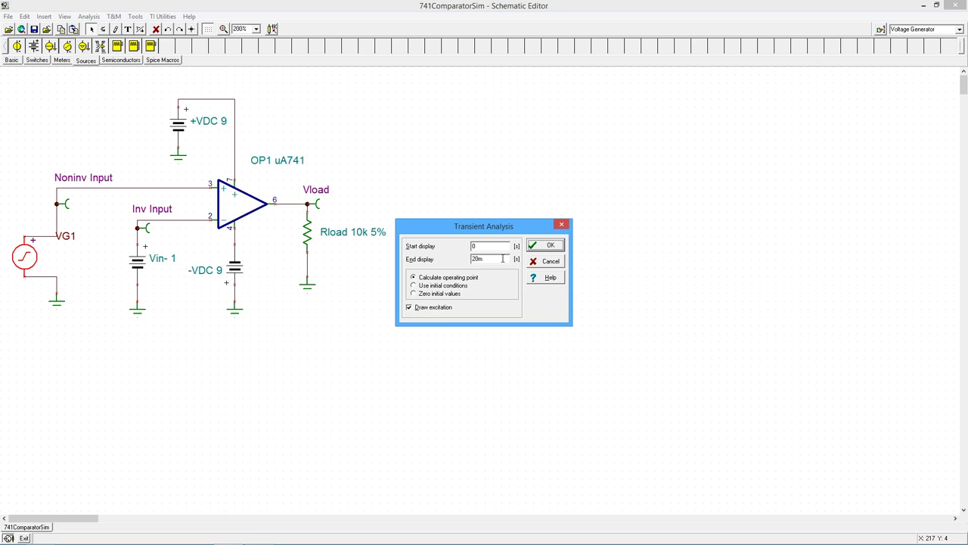
left_click(409, 307)
left_click(550, 247)
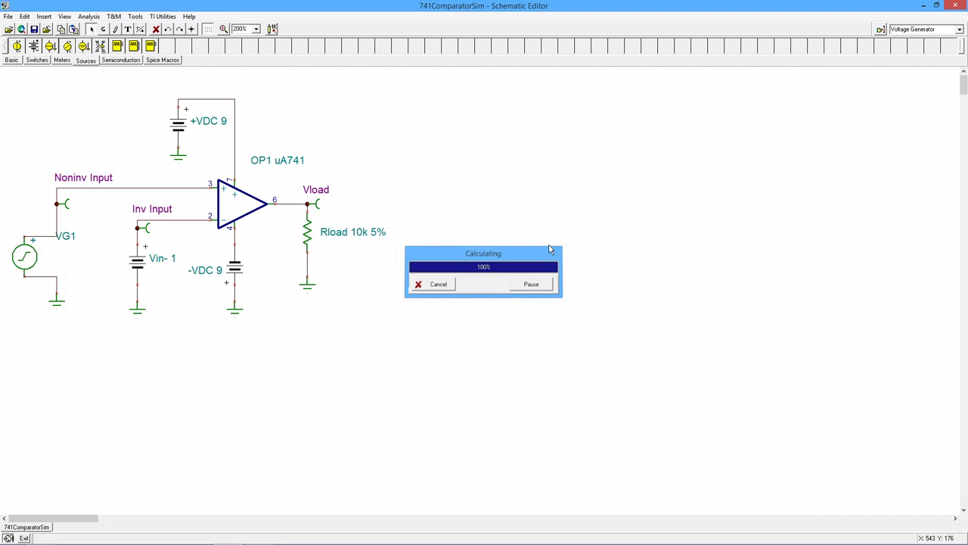
- Enlarge the transient plot, add a legend for Inv Input, Noninv Input and Vload, then close it
left_click_drag(251, 25, 488, 87)
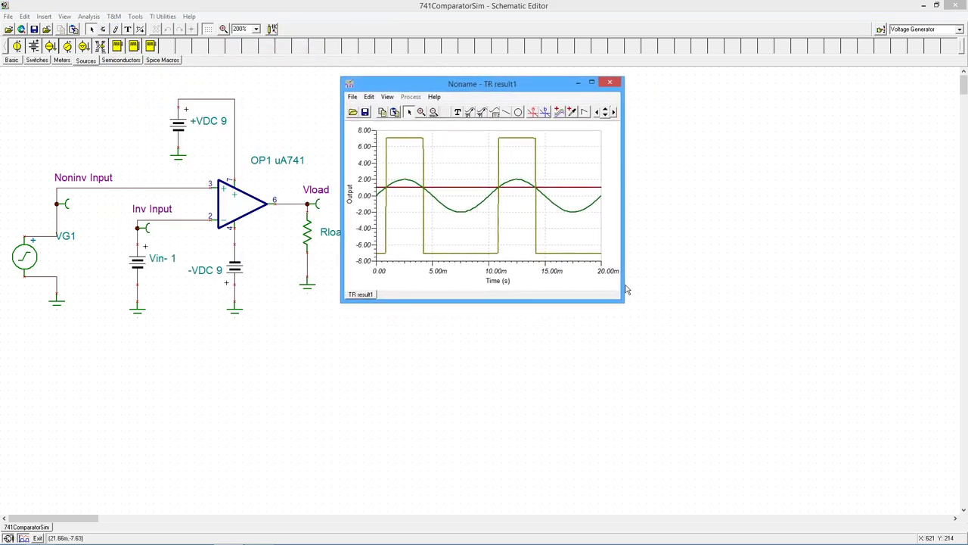
left_click_drag(623, 300, 901, 485)
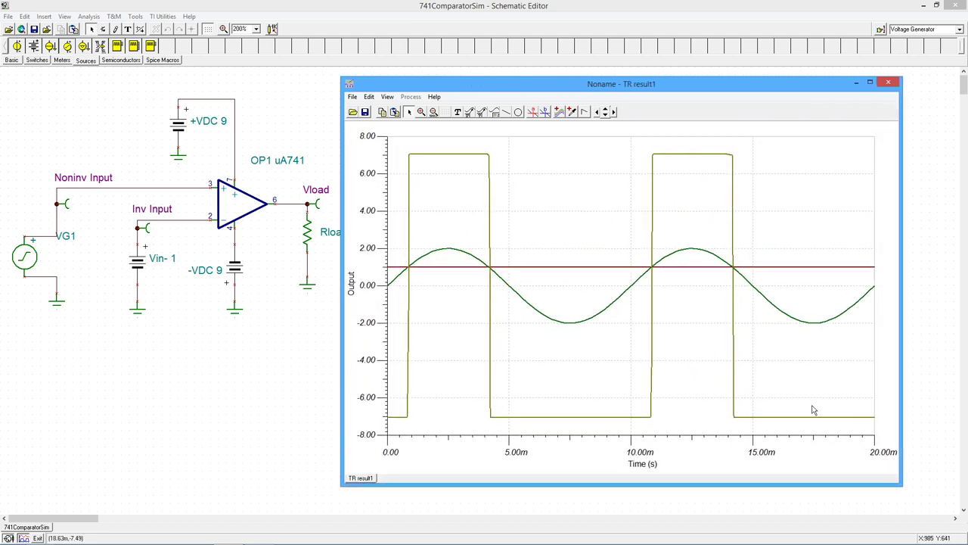
left_click(495, 113)
left_click(513, 146)
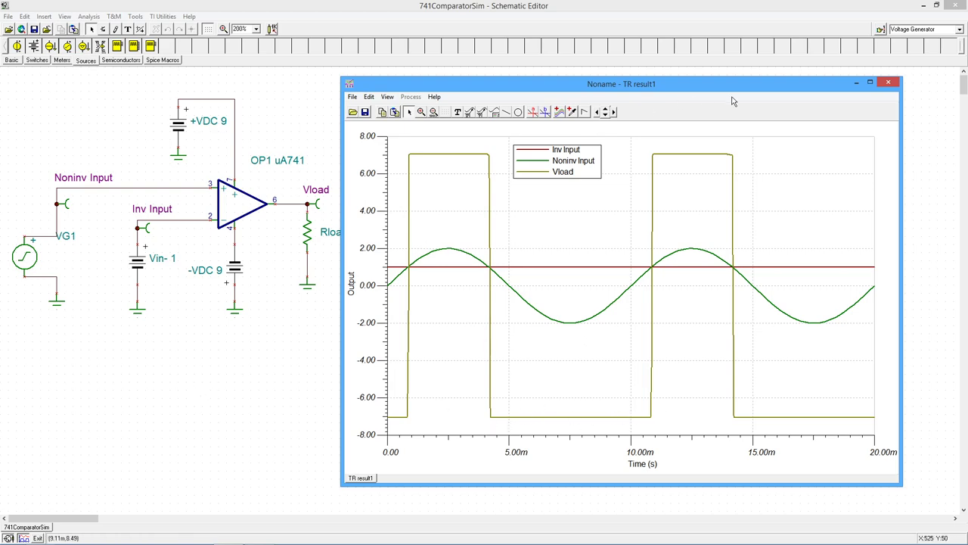
left_click(890, 84)
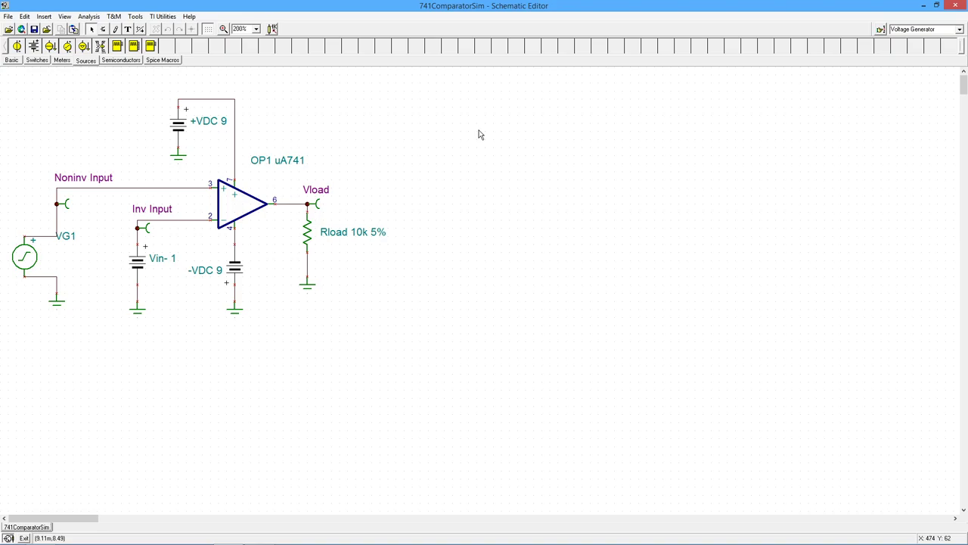